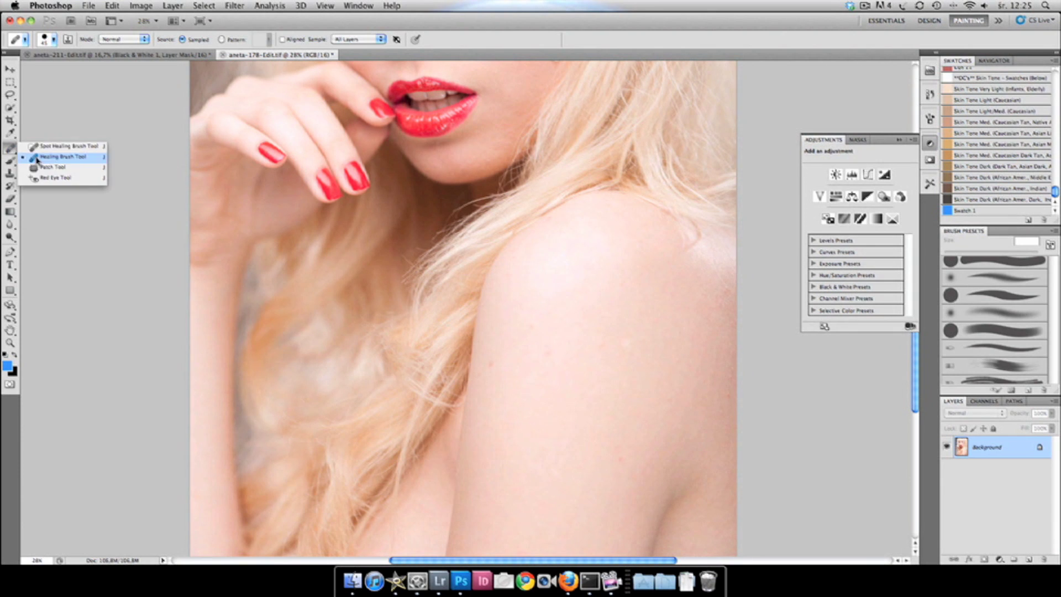
Choose the Healing Brush and heal a blemish on the shoulder skin
{"action": "left_click_drag", "start_coordinate": [10, 148], "coordinate": [44, 160]}
{"action": "left_click", "coordinate": [645, 360]}
{"action": "left_click", "coordinate": [649, 197]}
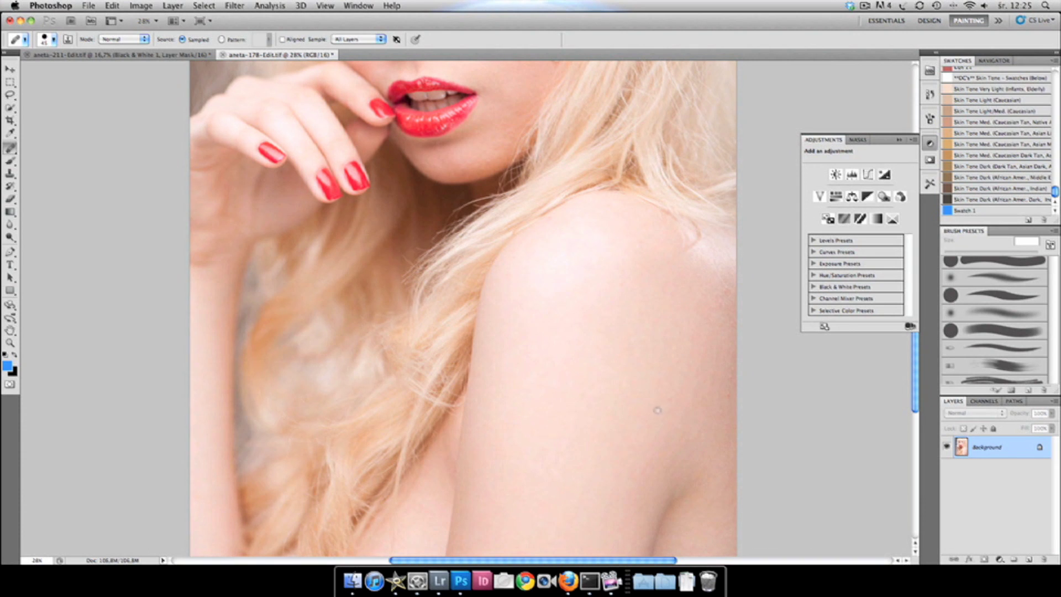
{"action": "scroll", "coordinate": [581, 346], "scroll_direction": "down", "scroll_amount": 5}
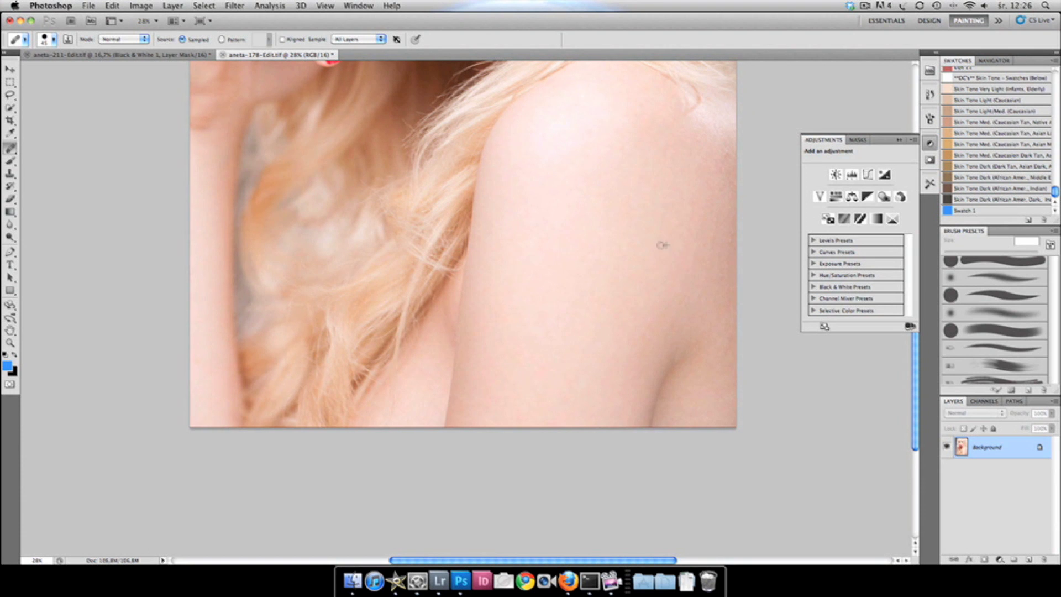
{"action": "scroll", "coordinate": [701, 228], "scroll_direction": "up", "scroll_amount": 3}
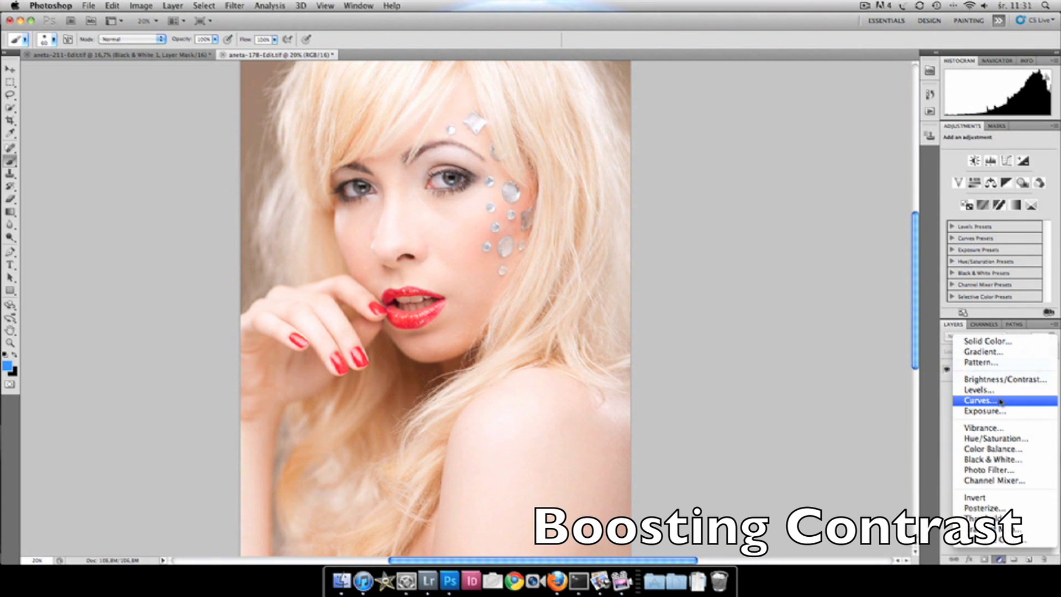
Add a Curves layer with a lowered midpoint, invert its mask and paint it over the eye
{"action": "left_click", "coordinate": [1000, 400]}
{"action": "left_click_drag", "start_coordinate": [1014, 210], "coordinate": [1014, 218]}
{"action": "key", "text": "ctrl+i"}
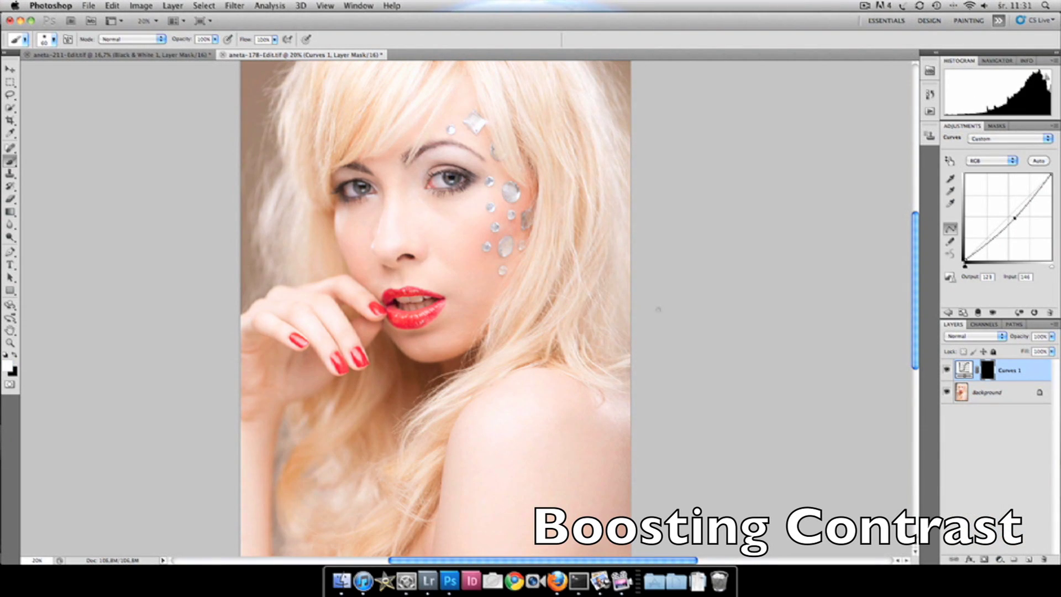
{"action": "key", "text": "ctrl+plus"}
{"action": "scroll", "coordinate": [209, 488], "scroll_direction": "up", "scroll_amount": 10}
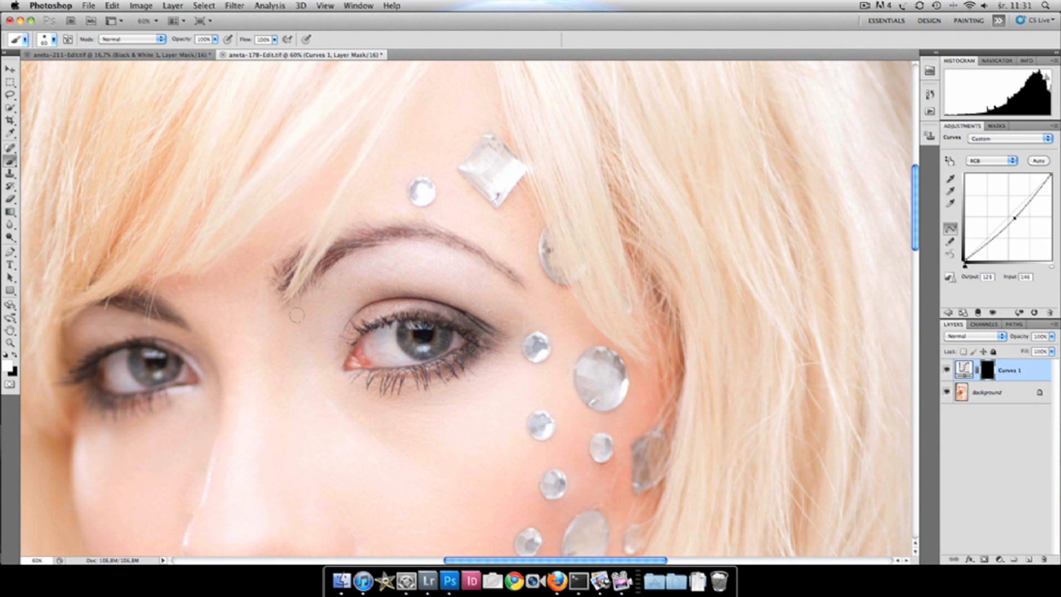
{"action": "key", "text": "bracketright"}
{"action": "key", "text": "bracketright"}
{"action": "key", "text": "bracketright"}
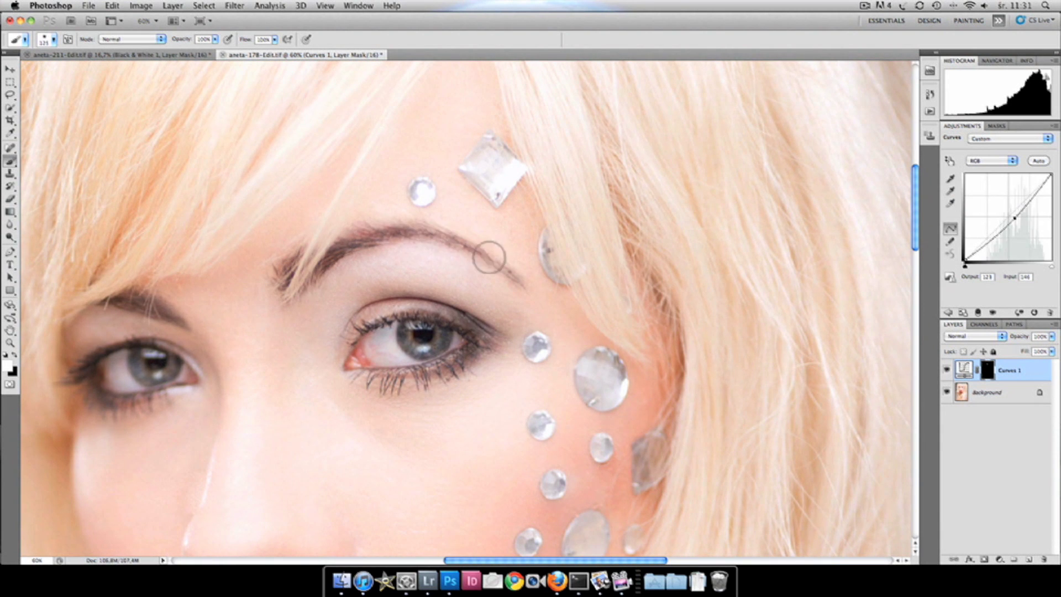
{"action": "left_click_drag", "start_coordinate": [368, 330], "coordinate": [409, 370]}
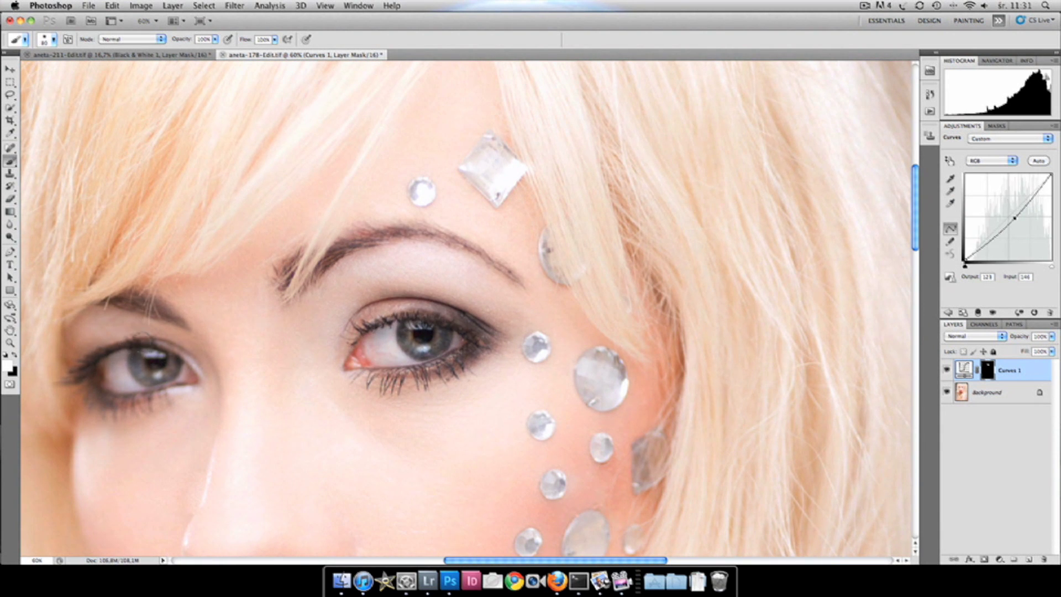
{"action": "scroll", "coordinate": [897, 265], "scroll_direction": "up", "scroll_amount": 1}
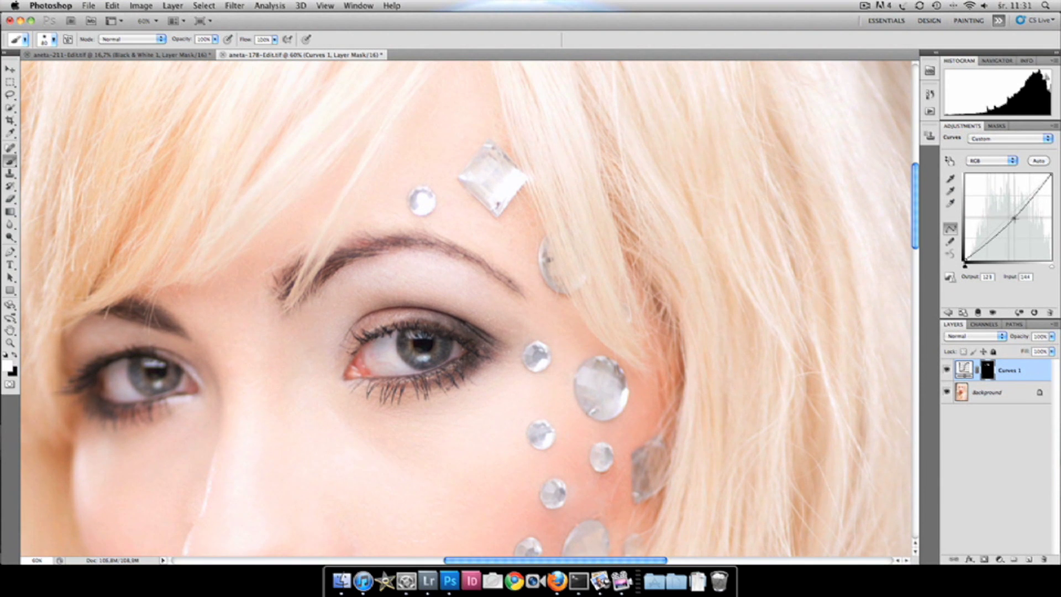
{"action": "left_click", "coordinate": [946, 370]}
{"action": "left_click", "coordinate": [947, 370]}
{"action": "left_click_drag", "start_coordinate": [1015, 218], "coordinate": [1013, 218]}
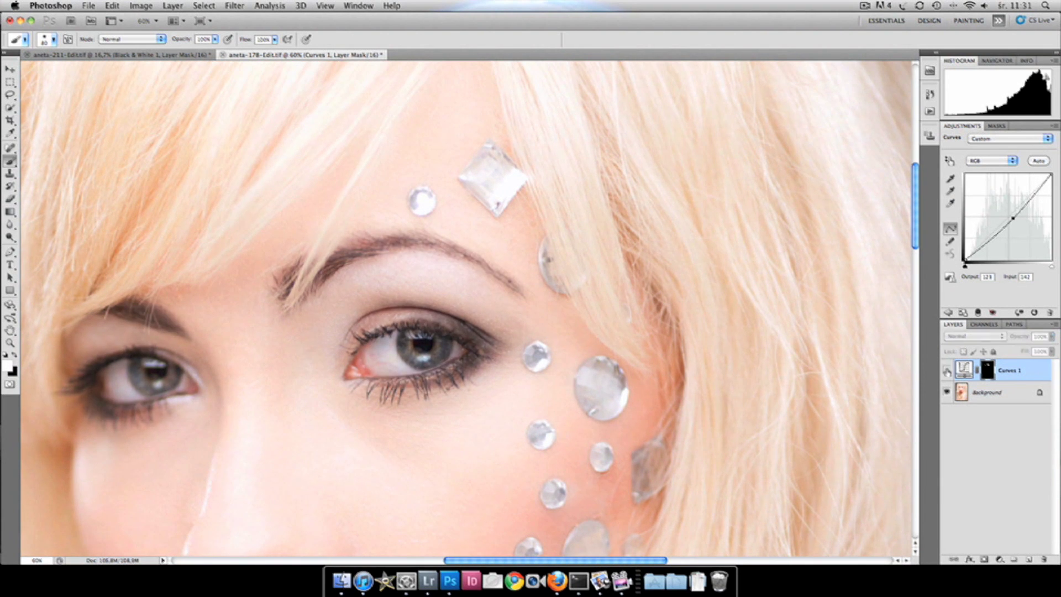
{"action": "scroll", "coordinate": [840, 341], "scroll_direction": "down", "scroll_amount": 5}
Add a Brightness/Contrast layer with brightness raised to about 20
{"action": "left_click", "coordinate": [1001, 559]}
{"action": "left_click", "coordinate": [982, 333]}
{"action": "mouse_move", "coordinate": [999, 168]}
{"action": "left_mouse_down"}
{"action": "mouse_move", "coordinate": [1009, 173]}
{"action": "mouse_move", "coordinate": [988, 193]}
{"action": "left_mouse_up"}
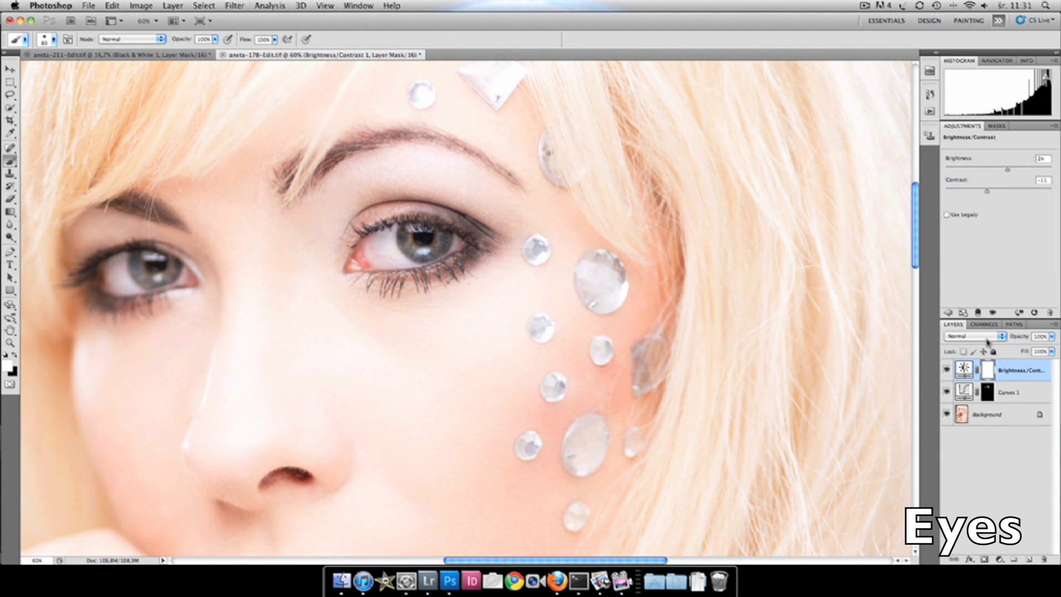
Invert the Brightness/Contrast mask and paint it over both eye whites
{"action": "key", "text": "super+i"}
{"action": "mouse_move", "coordinate": [396, 239]}
{"action": "left_mouse_down"}
{"action": "mouse_move", "coordinate": [365, 257]}
{"action": "mouse_move", "coordinate": [444, 242]}
{"action": "left_mouse_up"}
{"action": "mouse_move", "coordinate": [128, 264]}
{"action": "left_mouse_down"}
{"action": "mouse_move", "coordinate": [130, 279]}
{"action": "mouse_move", "coordinate": [169, 268]}
{"action": "left_mouse_up"}
Add a Hue/Saturation layer lowering Reds saturation to -40, with its mask inverted
{"action": "left_click", "coordinate": [999, 559]}
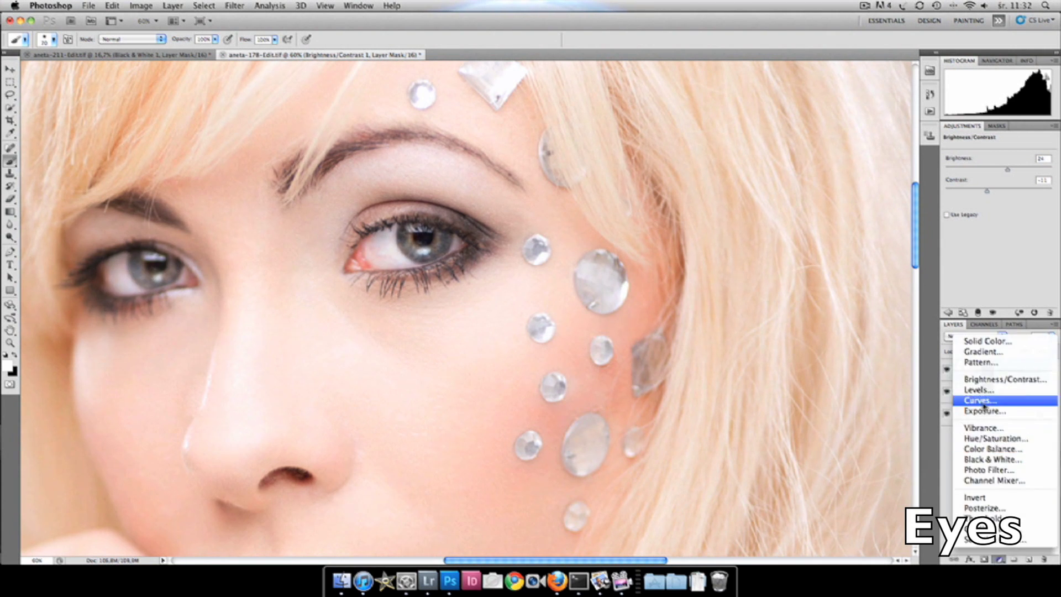
{"action": "left_click", "coordinate": [990, 440]}
{"action": "left_click", "coordinate": [1003, 160]}
{"action": "left_click_drag", "start_coordinate": [999, 210], "coordinate": [960, 210]}
{"action": "key", "text": "ctrl+i"}
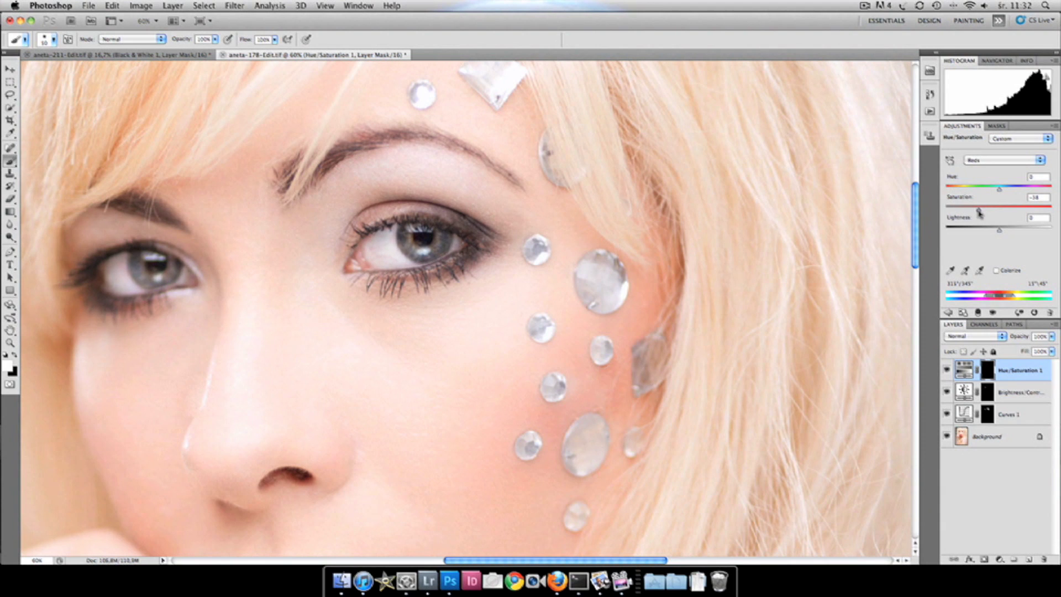
{"action": "key", "text": "j"}
{"action": "key", "text": "shift+j"}
{"action": "key", "text": "shift+j"}
{"action": "key", "text": "shift+j"}
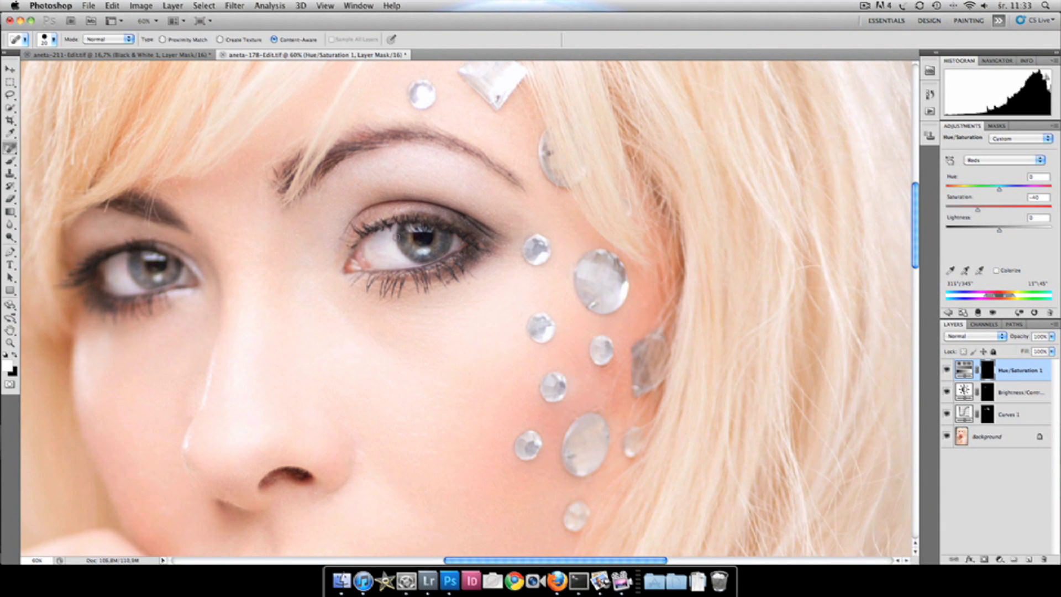
Spot-heal the small marks on both eye whites at 111% zoom
{"action": "scroll", "coordinate": [395, 237], "scroll_direction": "right", "scroll_amount": 2}
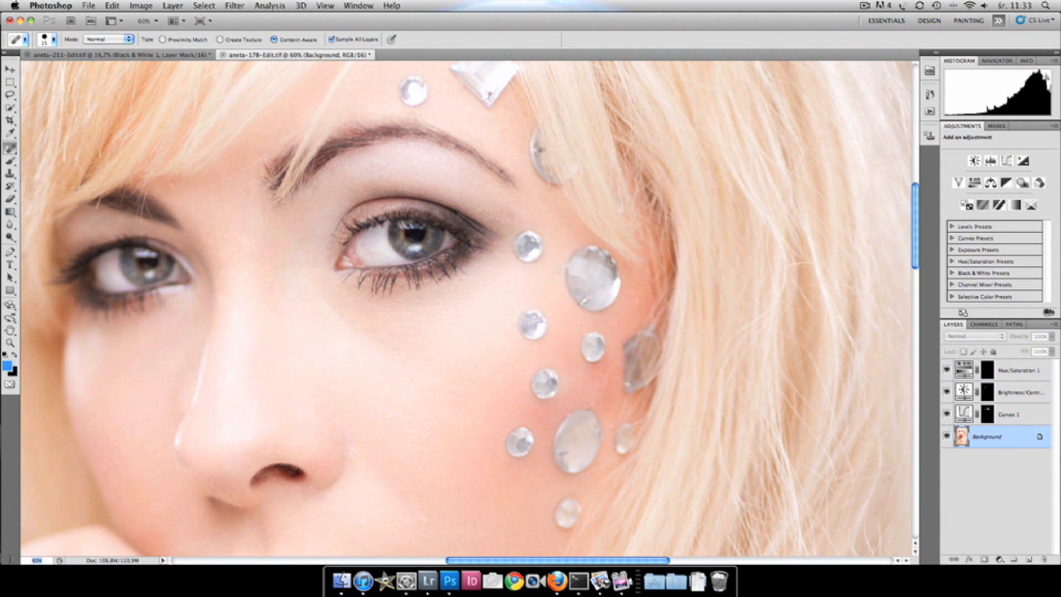
{"action": "key", "text": "Return"}
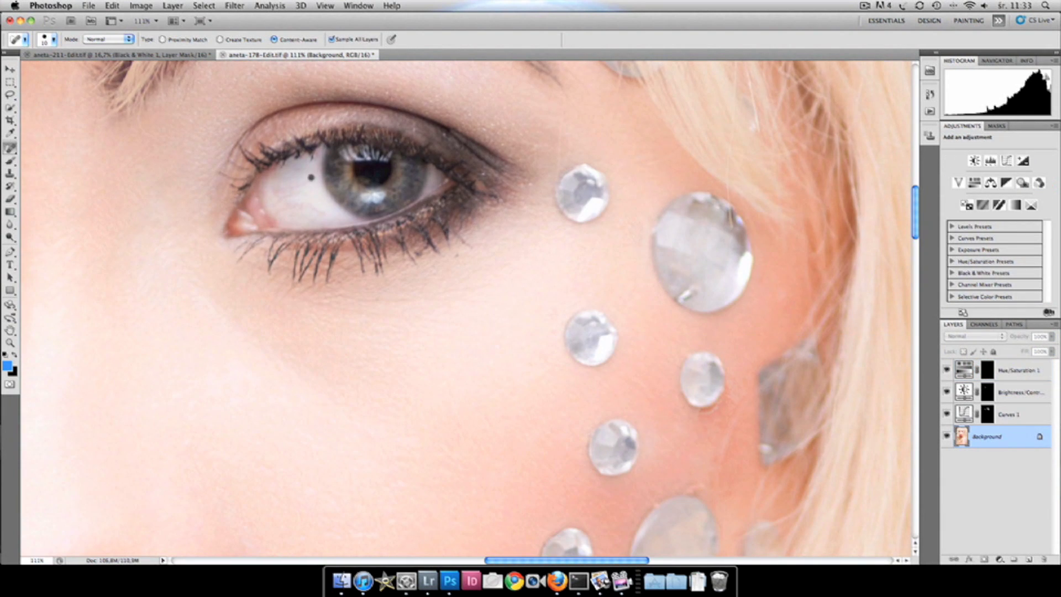
{"action": "mouse_move", "coordinate": [299, 184]}
{"action": "left_mouse_down"}
{"action": "mouse_move", "coordinate": [279, 194]}
{"action": "mouse_move", "coordinate": [288, 199]}
{"action": "left_mouse_up"}
{"action": "left_click_drag", "start_coordinate": [297, 206], "coordinate": [283, 206]}
{"action": "left_click", "coordinate": [286, 197]}
{"action": "left_click_drag", "start_coordinate": [309, 185], "coordinate": [293, 179]}
{"action": "scroll", "coordinate": [484, 554], "scroll_direction": "down", "scroll_amount": 5}
{"action": "scroll", "coordinate": [484, 554], "scroll_direction": "left", "scroll_amount": 5}
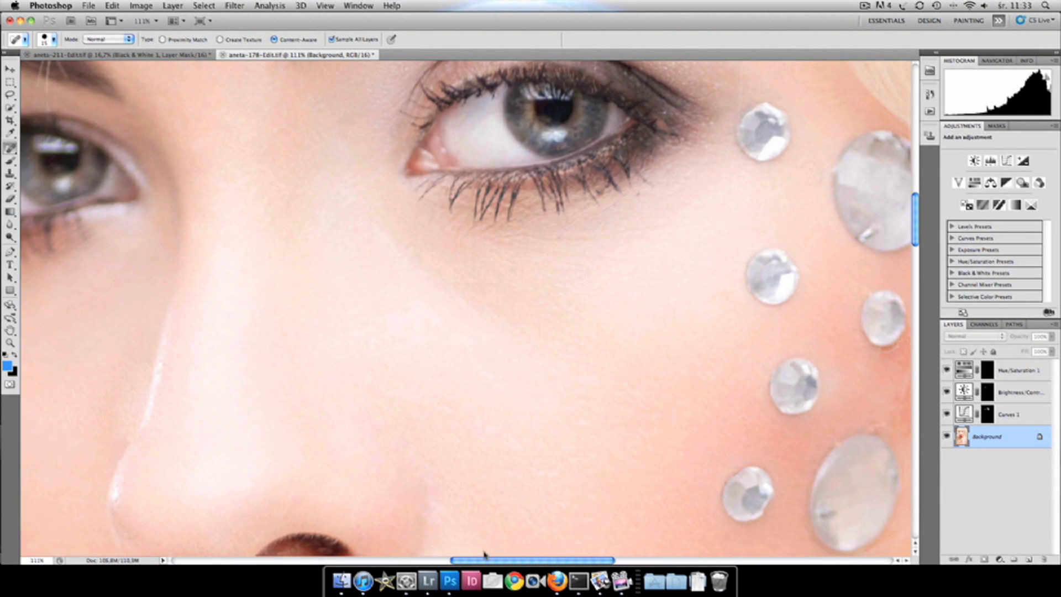
{"action": "left_click_drag", "start_coordinate": [463, 124], "coordinate": [464, 128]}
{"action": "key", "text": "super+0"}
Add a Brightness/Contrast layer (Brightness 21, Contrast -12) with its mask inverted
{"action": "left_click", "coordinate": [999, 559]}
{"action": "left_click", "coordinate": [992, 372]}
{"action": "left_click_drag", "start_coordinate": [999, 169], "coordinate": [985, 190]}
{"action": "key", "text": "super+i"}
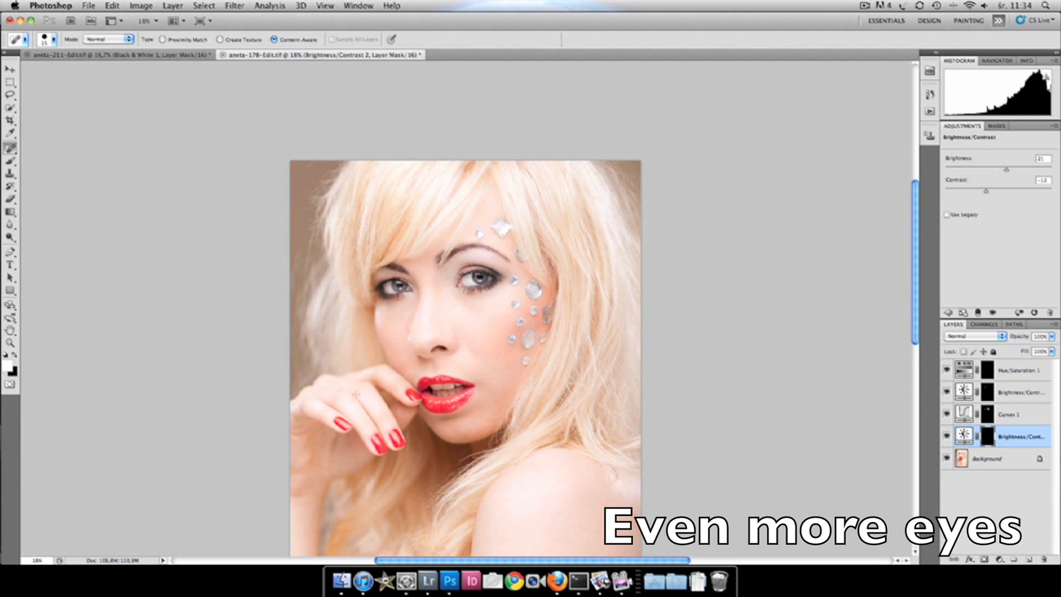
At 70% zoom, paint the brightening mask under the left eye and compare
{"action": "type", "text": "70"}
{"action": "key", "text": "Return"}
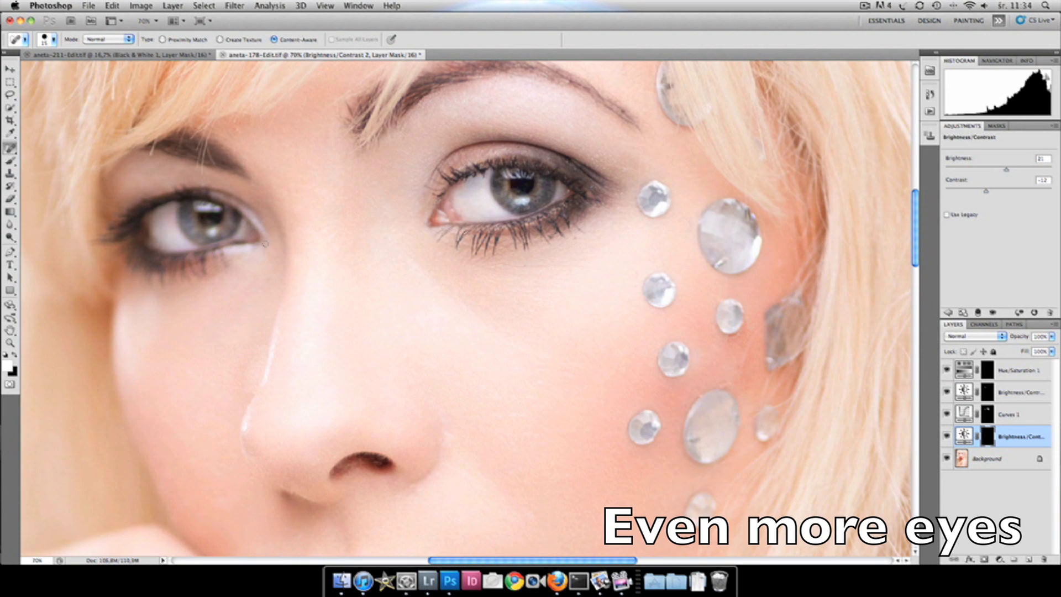
{"action": "key", "text": "b"}
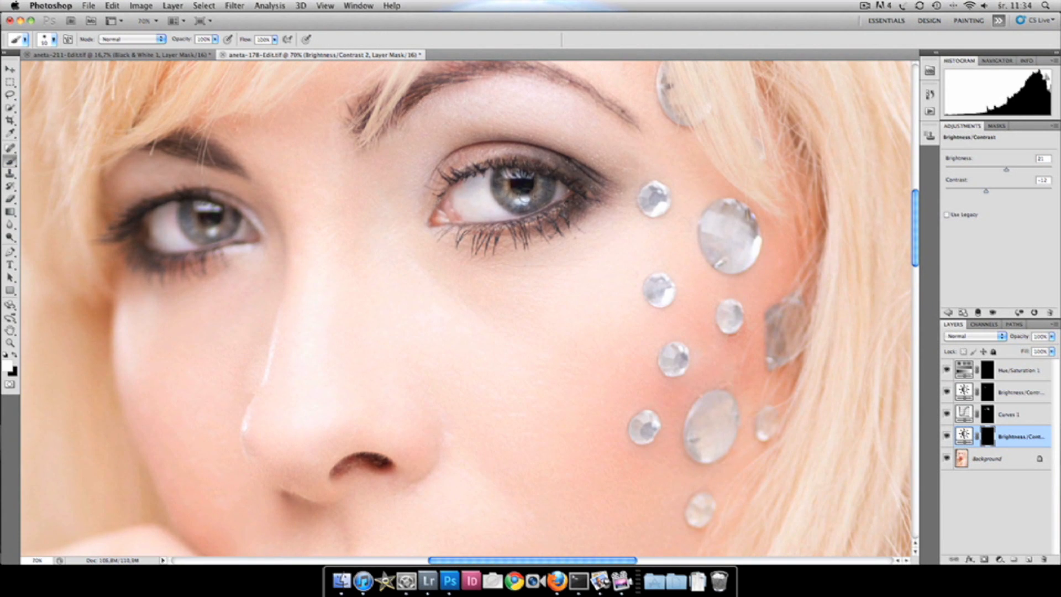
{"action": "left_click_drag", "start_coordinate": [187, 235], "coordinate": [227, 222]}
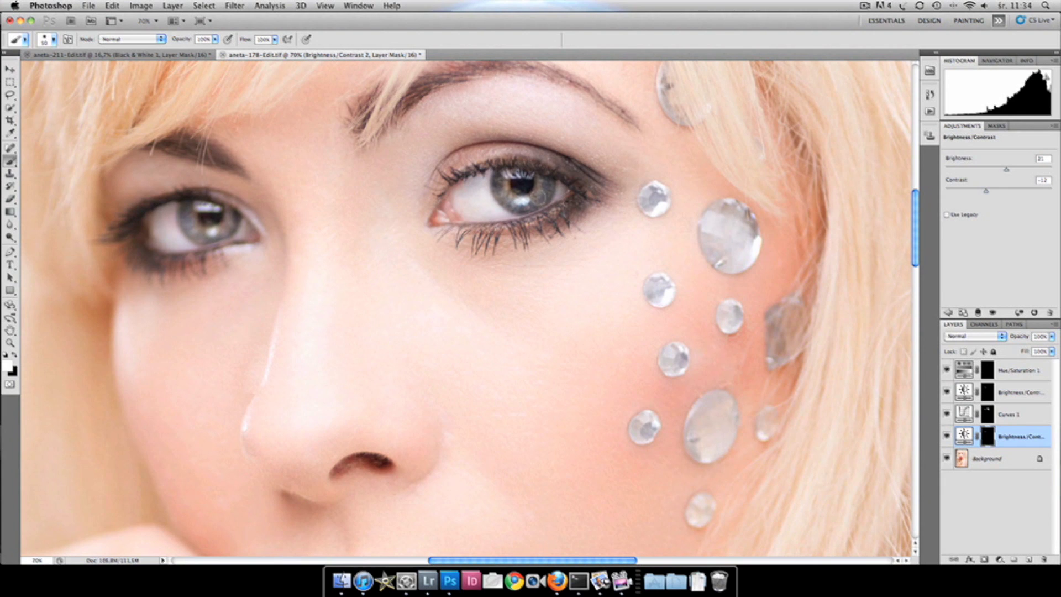
{"action": "left_click", "coordinate": [946, 437]}
Add a blue Solid Color fill layer set to Color blend mode
{"action": "left_click", "coordinate": [968, 20]}
{"action": "scroll", "coordinate": [829, 442], "scroll_direction": "down", "scroll_amount": 2}
{"action": "left_click", "coordinate": [999, 560]}
{"action": "left_click", "coordinate": [987, 341]}
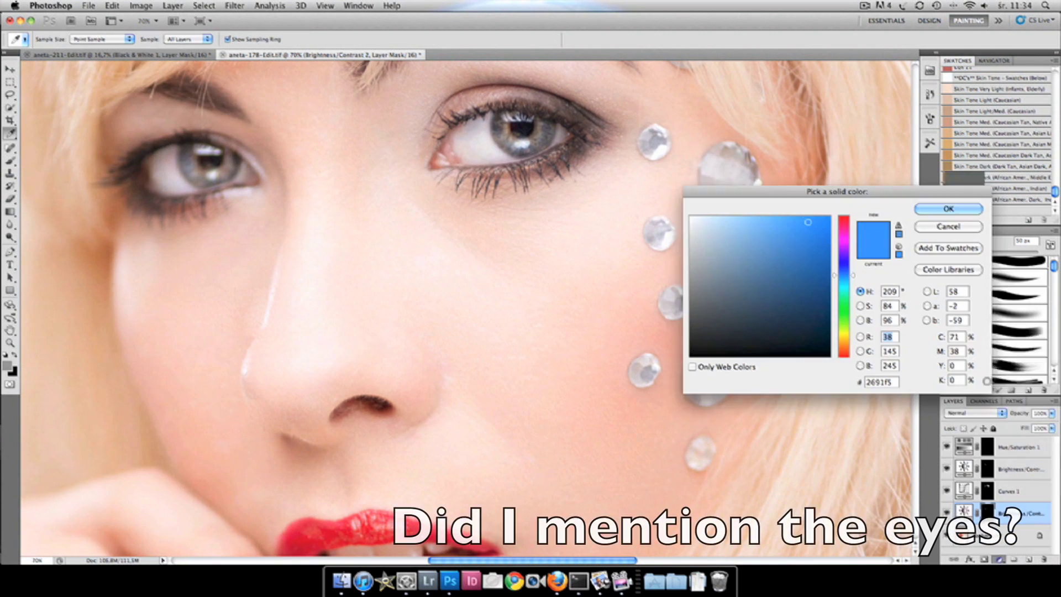
{"action": "left_click", "coordinate": [949, 209]}
{"action": "left_click", "coordinate": [973, 413]}
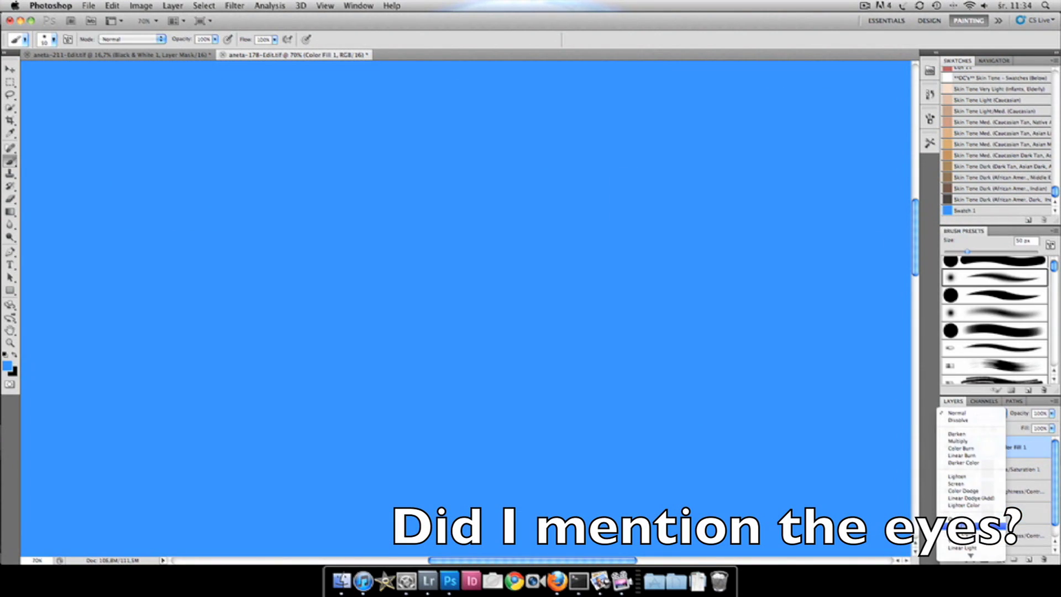
{"action": "left_click", "coordinate": [964, 548]}
Paint the blue fill's mask over the eyes, settling its opacity at 31%
{"action": "left_click_drag", "start_coordinate": [1052, 413], "coordinate": [1010, 426]}
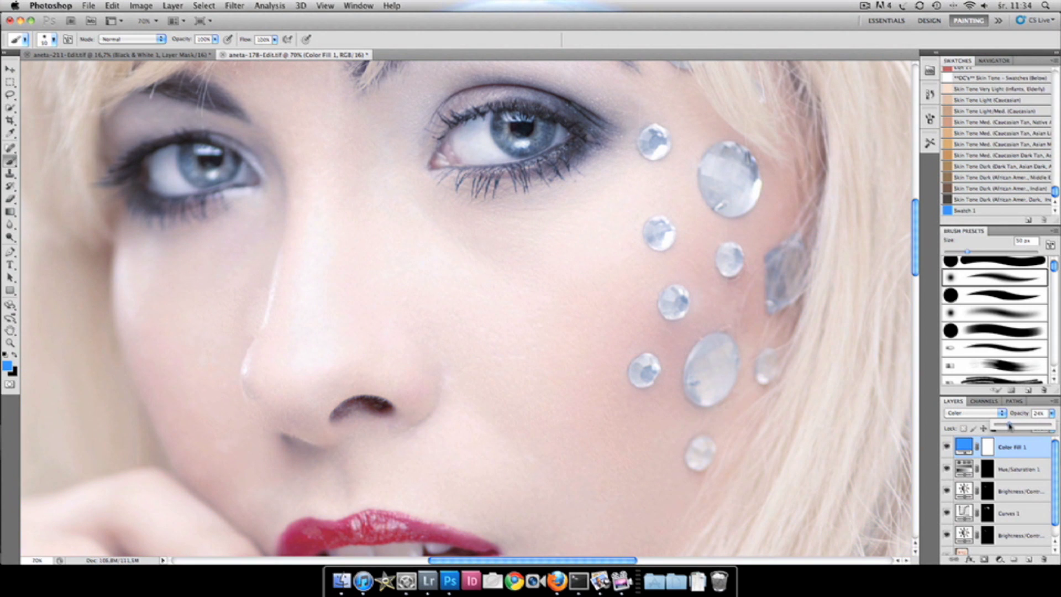
{"action": "left_click", "coordinate": [988, 447]}
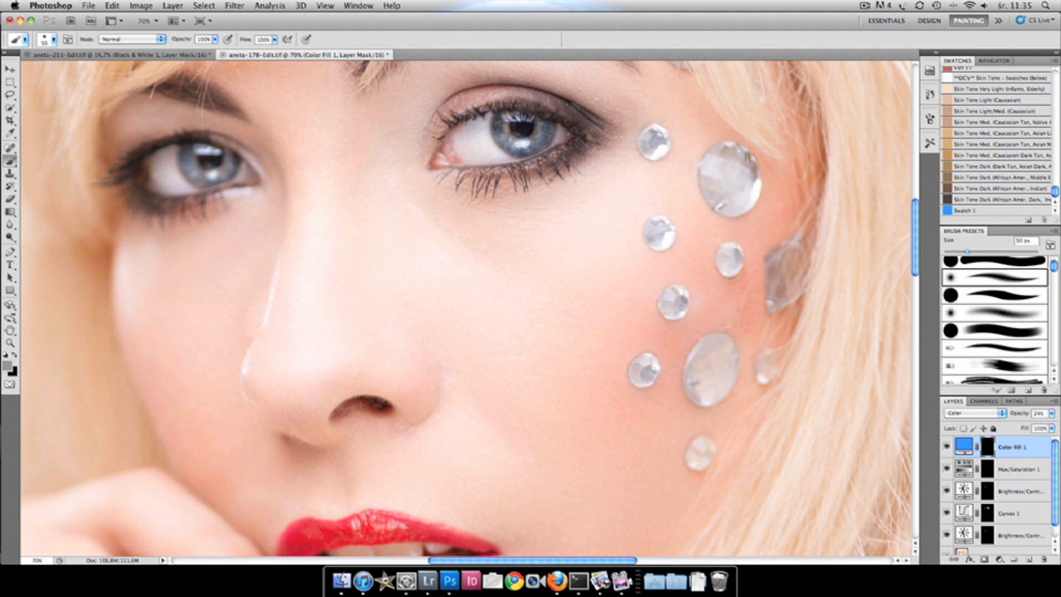
{"action": "left_click_drag", "start_coordinate": [1051, 412], "coordinate": [1012, 425]}
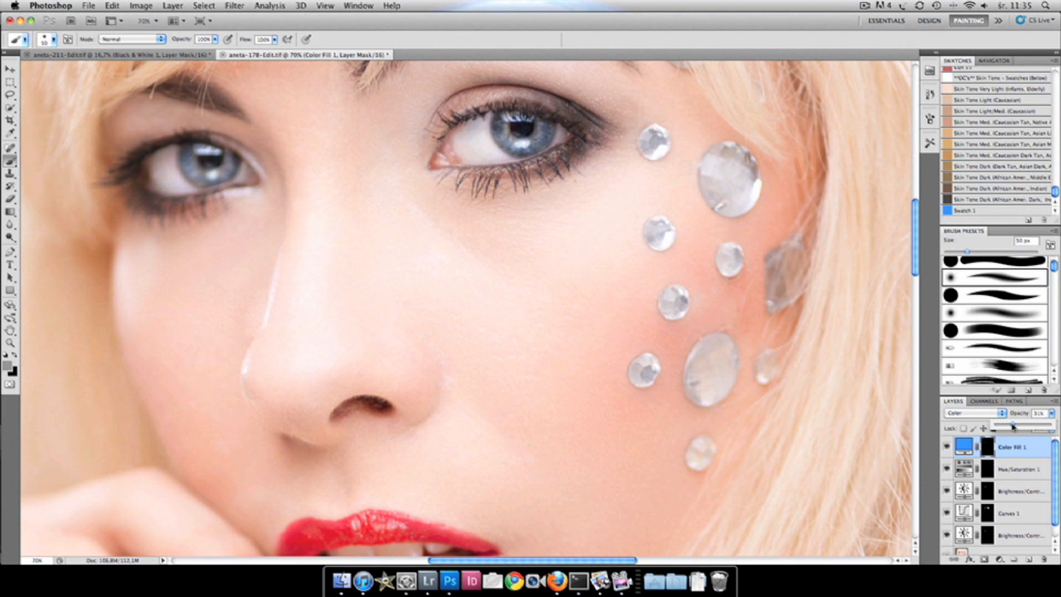
{"action": "left_click", "coordinate": [999, 559]}
Add an upward-bent Curves 2 layer with inverted mask, then select the Background layer
{"action": "left_click", "coordinate": [982, 401]}
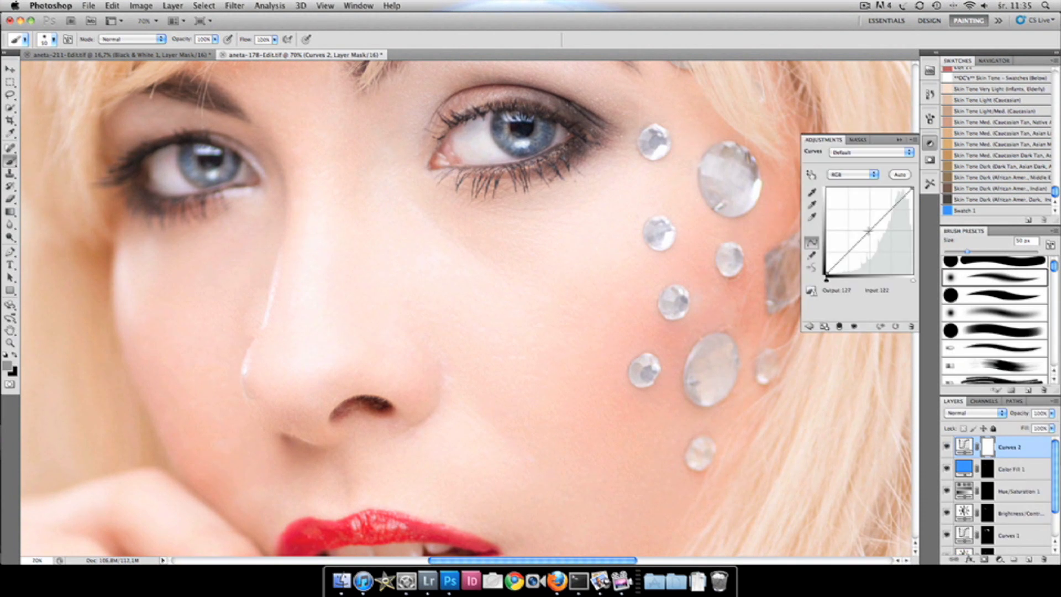
{"action": "left_click_drag", "start_coordinate": [864, 236], "coordinate": [865, 227]}
{"action": "key", "text": "ctrl+i"}
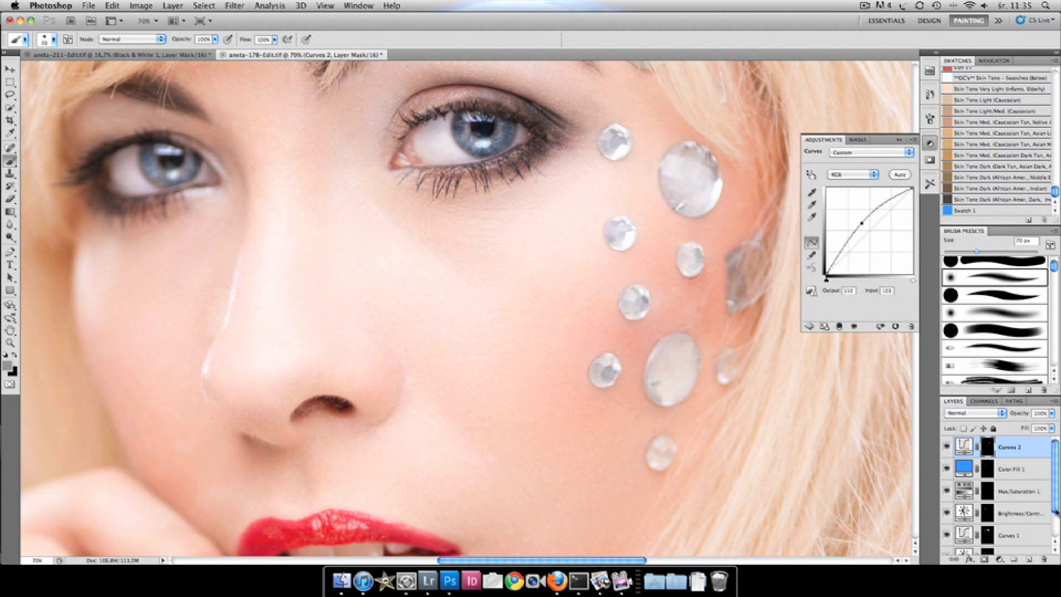
{"action": "scroll", "coordinate": [975, 545], "scroll_direction": "down", "scroll_amount": 3}
{"action": "left_click", "coordinate": [975, 545]}
{"action": "scroll", "coordinate": [590, 277], "scroll_direction": "up", "scroll_amount": 5}
Spot-heal the dark spot under the eye on the Background layer
{"action": "key", "text": "j"}
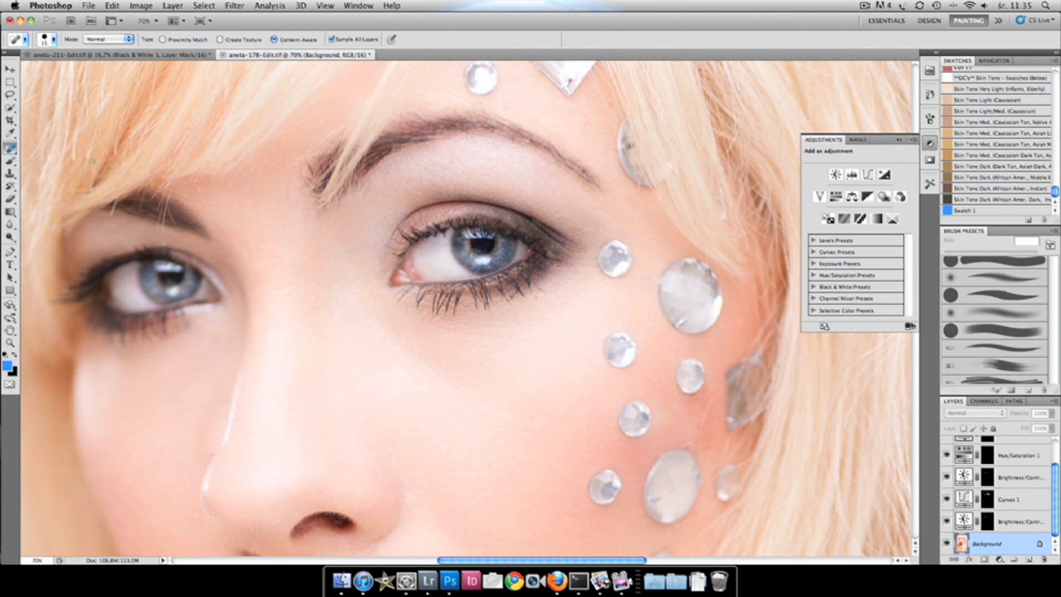
{"action": "left_click_drag", "start_coordinate": [542, 235], "coordinate": [540, 243]}
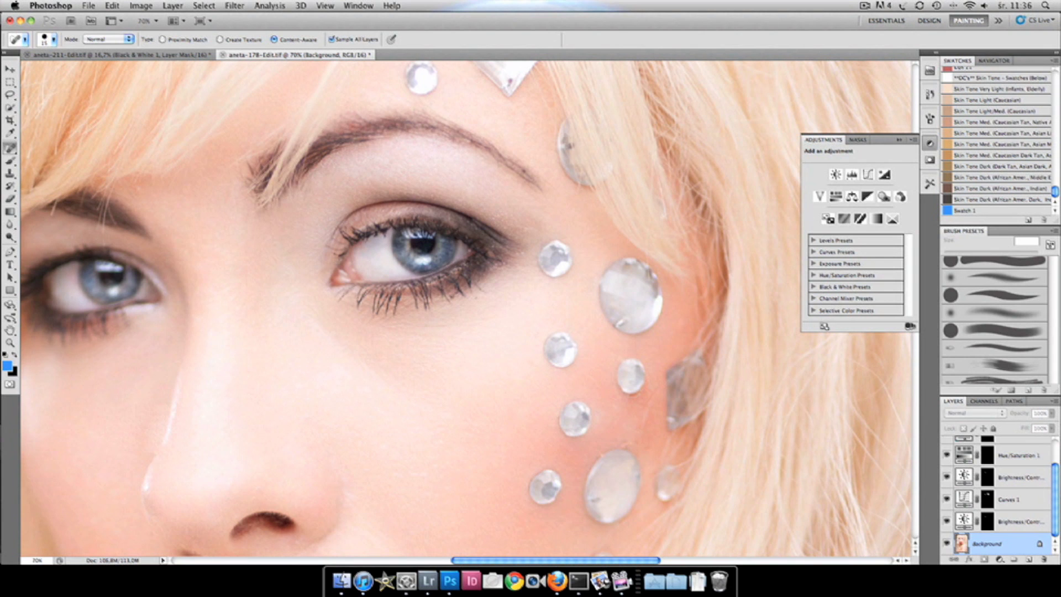
{"action": "scroll", "coordinate": [205, 241], "scroll_direction": "down", "scroll_amount": 5}
{"action": "scroll", "coordinate": [220, 244], "scroll_direction": "down", "scroll_amount": 2}
{"action": "scroll", "coordinate": [220, 249], "scroll_direction": "down", "scroll_amount": 5}
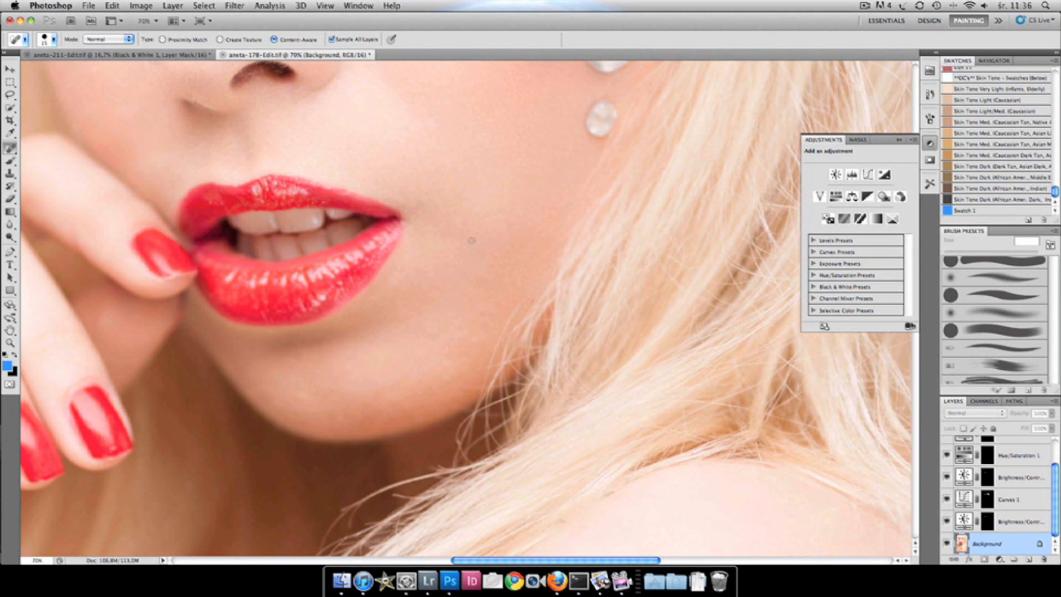
Heal a small chin blemish with the Healing Brush
{"action": "right_click", "coordinate": [10, 148]}
{"action": "left_click", "coordinate": [55, 157]}
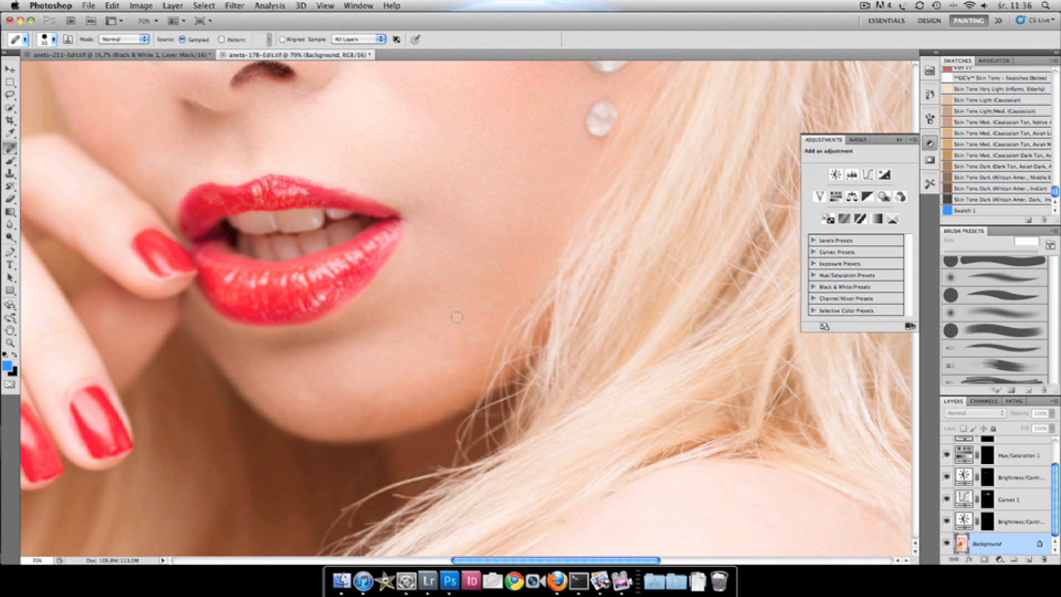
{"action": "left_click", "coordinate": [372, 392]}
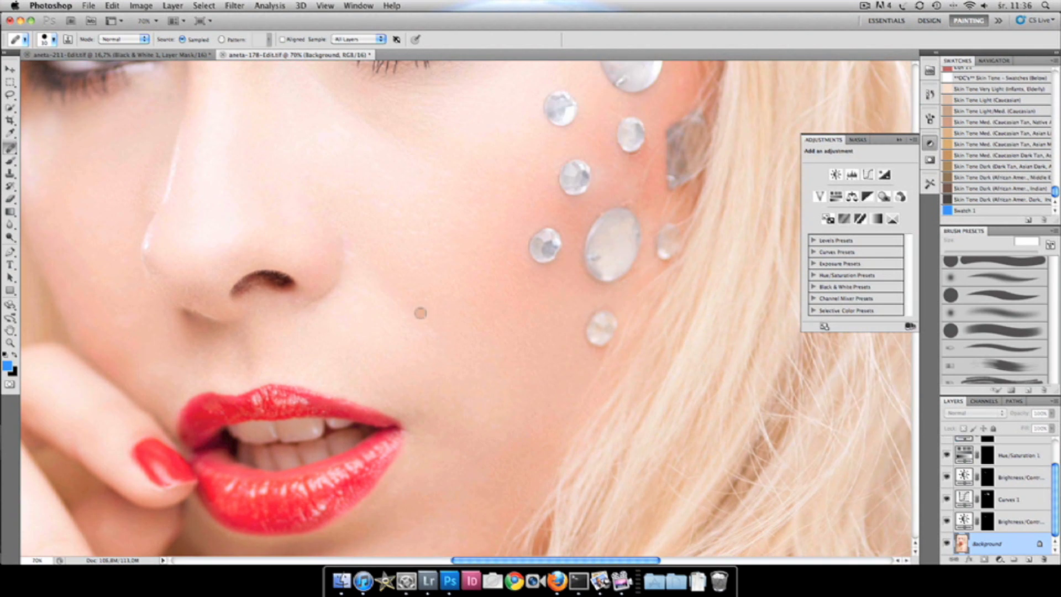
{"action": "left_click_drag", "start_coordinate": [485, 310], "coordinate": [324, 331]}
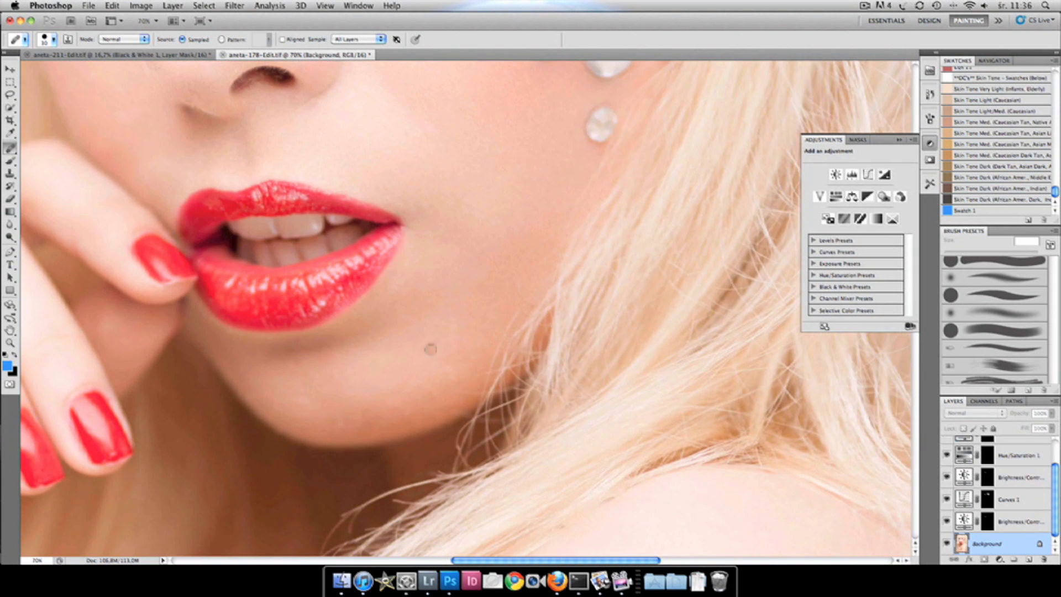
{"action": "left_click", "coordinate": [999, 559]}
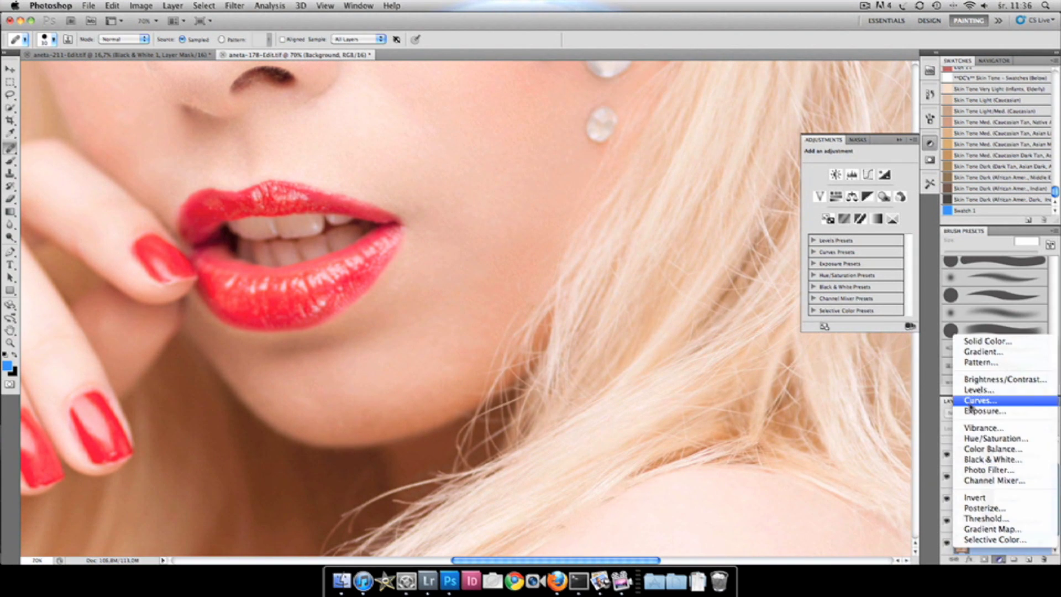
Add a downward Curves layer with inverted mask to darken only the lips
{"action": "left_click", "coordinate": [984, 400]}
{"action": "left_click_drag", "start_coordinate": [871, 229], "coordinate": [871, 236]}
{"action": "key", "text": "ctrl+i"}
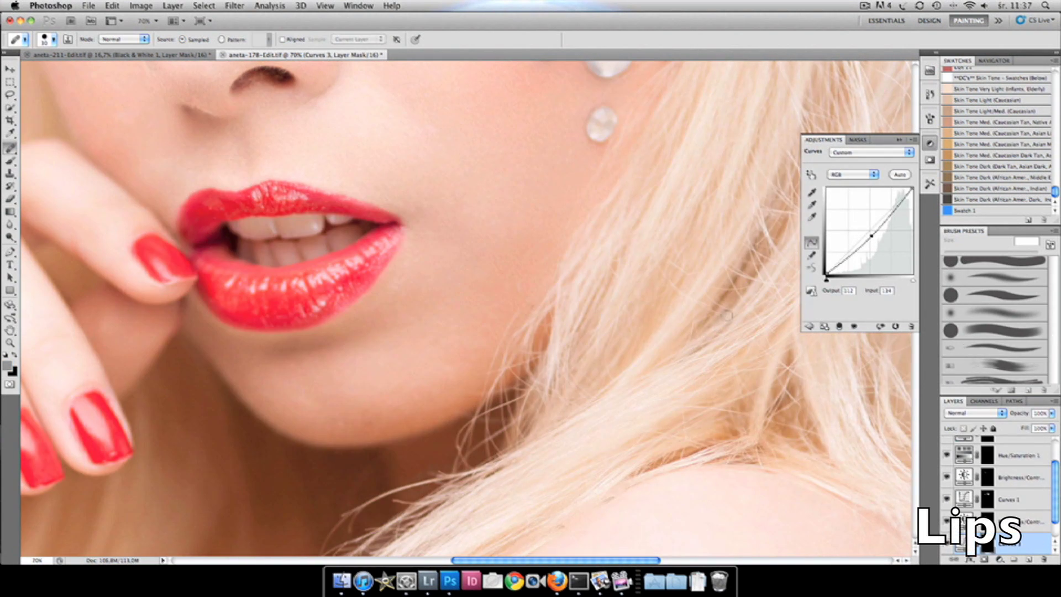
{"action": "key", "text": "b"}
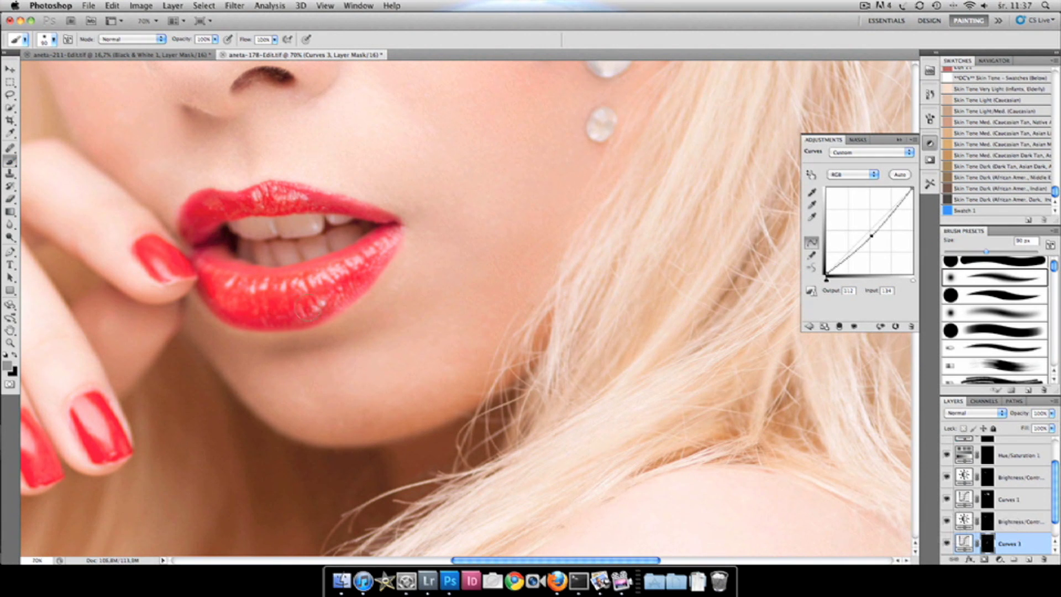
{"action": "left_click_drag", "start_coordinate": [871, 235], "coordinate": [880, 246]}
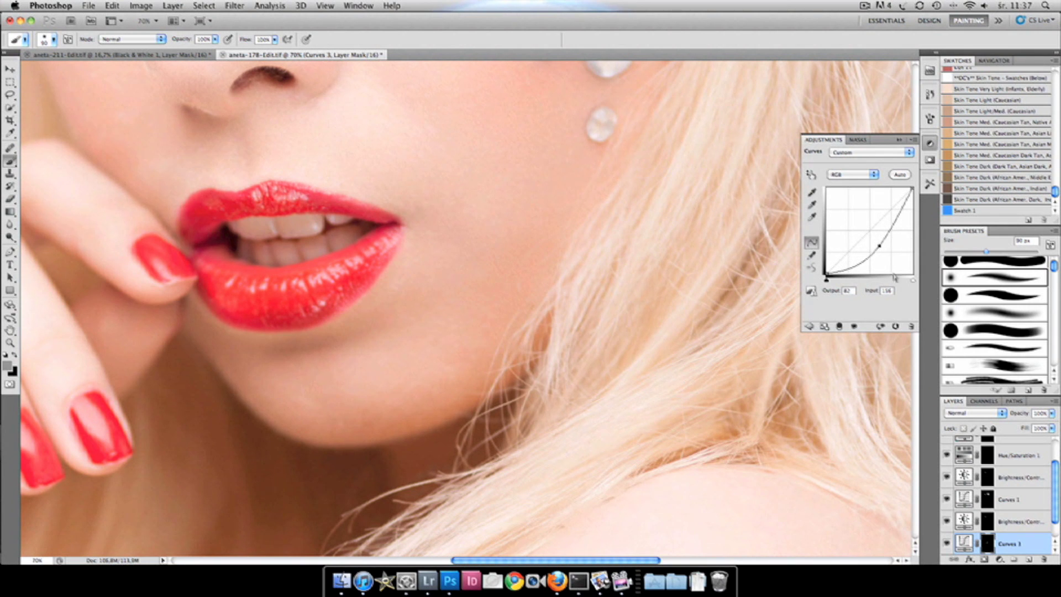
{"action": "scroll", "coordinate": [718, 381], "scroll_direction": "up", "scroll_amount": 6}
{"action": "scroll", "coordinate": [696, 381], "scroll_direction": "up", "scroll_amount": 1}
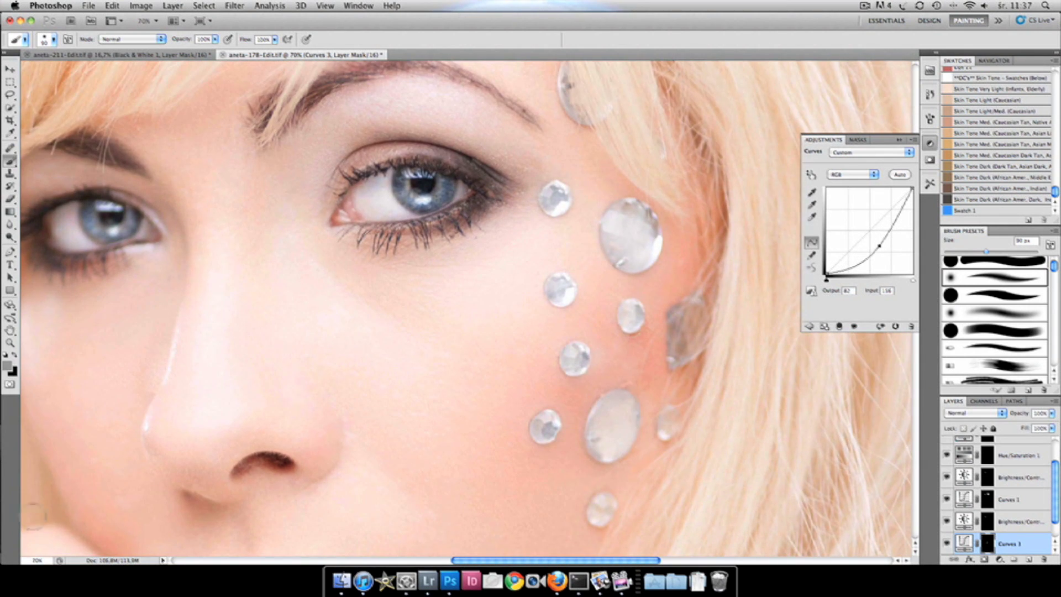
{"action": "key", "text": "super+0"}
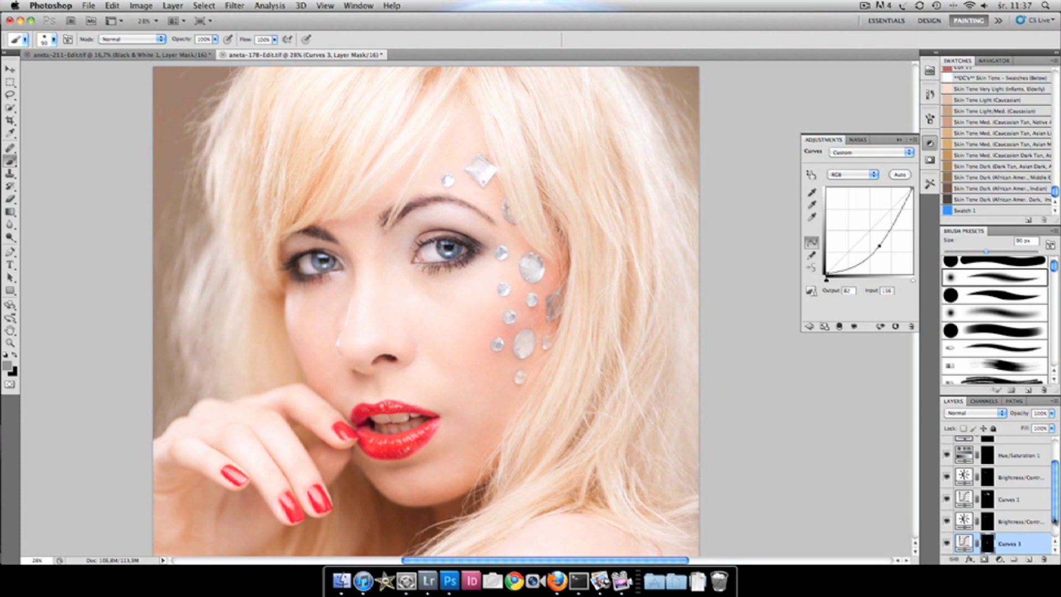
{"action": "left_click", "coordinate": [1011, 499]}
Add blue Color Fill 2 on top, blending as Color at 21% opacity
{"action": "left_click", "coordinate": [999, 559]}
{"action": "left_click", "coordinate": [983, 341]}
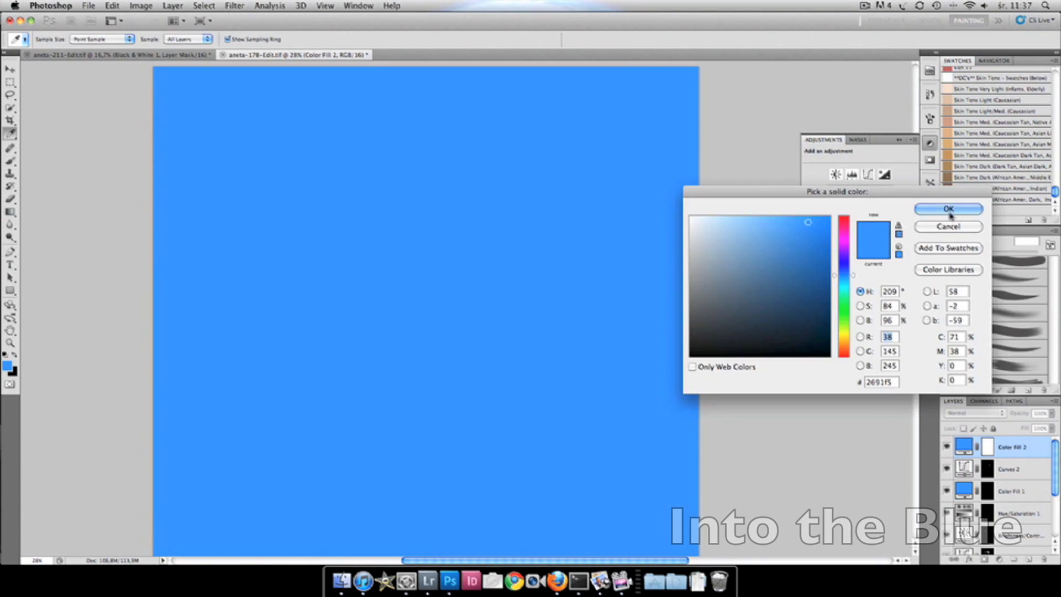
{"action": "left_click", "coordinate": [881, 206]}
{"action": "left_click", "coordinate": [972, 412]}
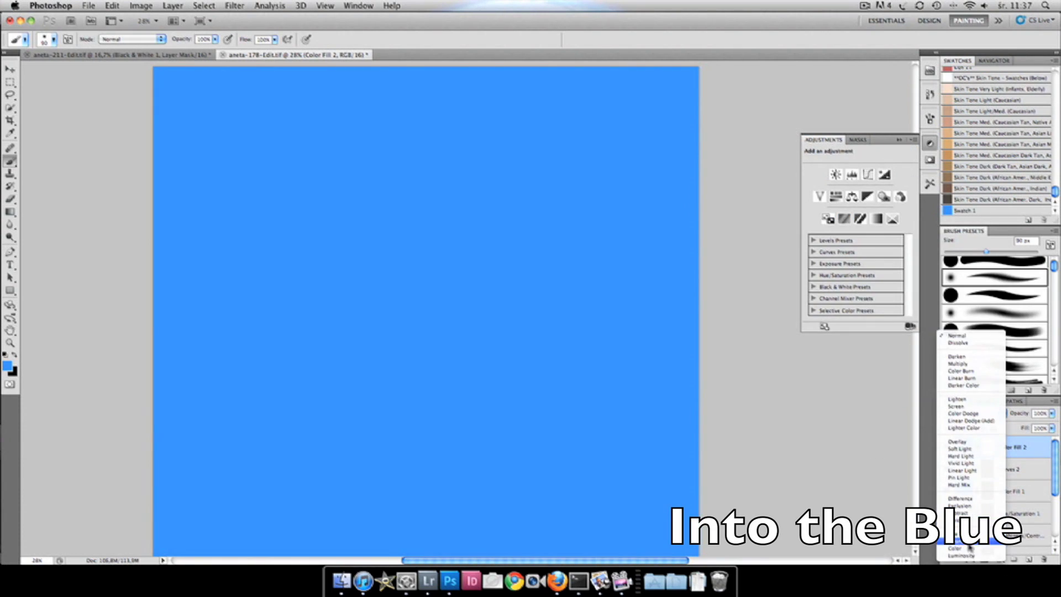
{"action": "left_click", "coordinate": [969, 541]}
{"action": "left_click_drag", "start_coordinate": [1052, 413], "coordinate": [1008, 425]}
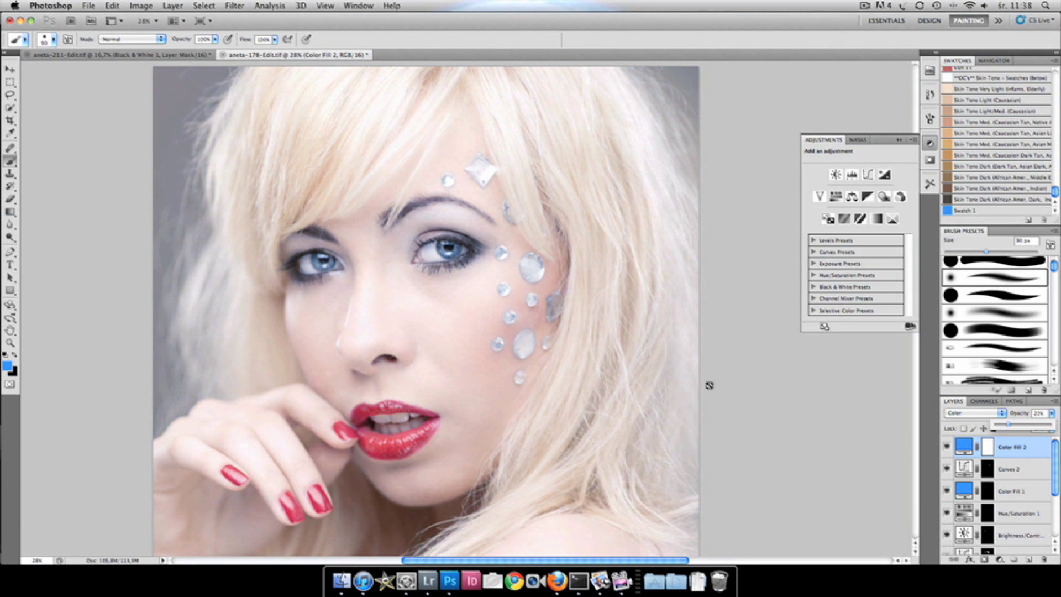
{"action": "scroll", "coordinate": [719, 387], "scroll_direction": "down", "scroll_amount": 5}
{"action": "scroll", "coordinate": [718, 387], "scroll_direction": "down", "scroll_amount": 4}
{"action": "scroll", "coordinate": [902, 468], "scroll_direction": "up", "scroll_amount": 4}
{"action": "scroll", "coordinate": [902, 468], "scroll_direction": "up", "scroll_amount": 1}
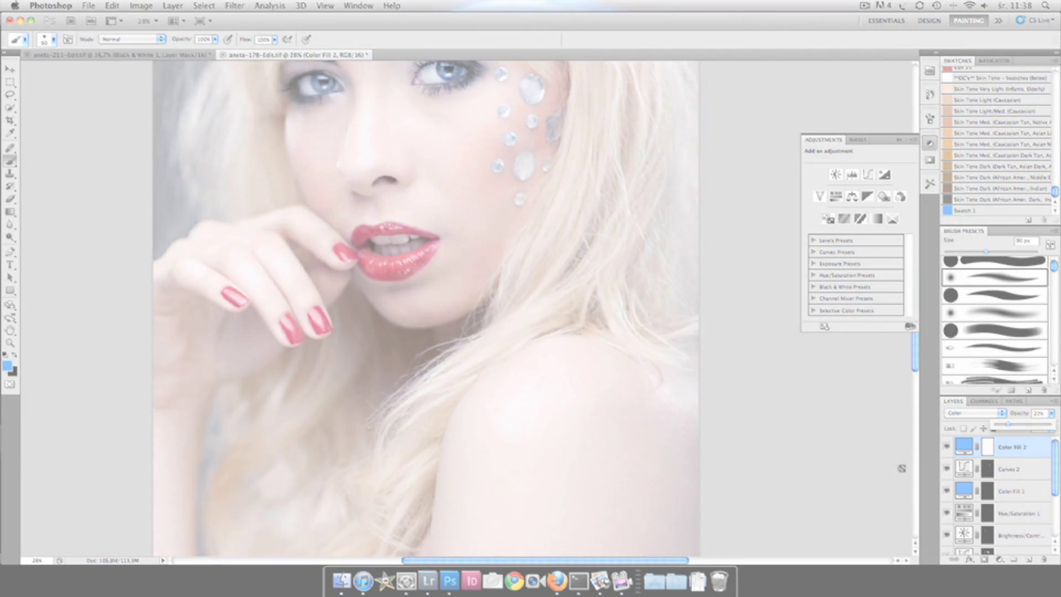